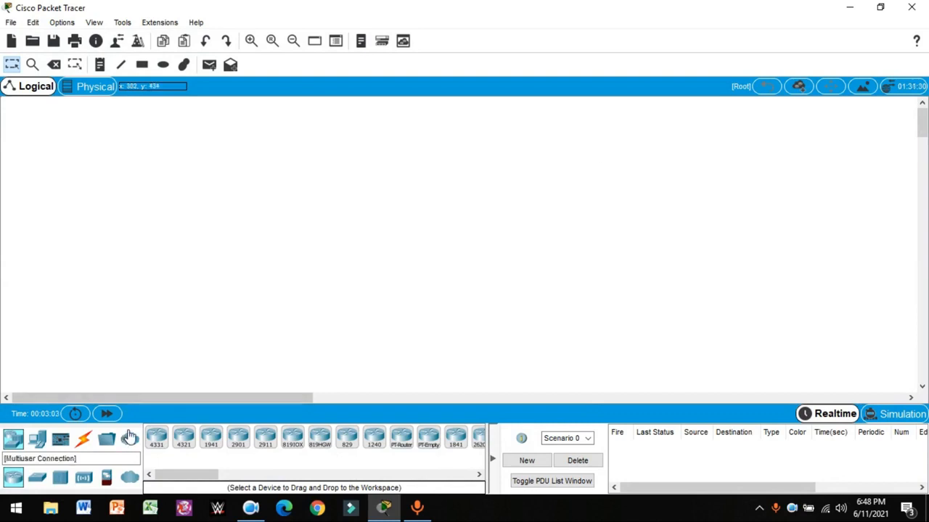
- Place two PCs and one laptop from the end devices in the logical workspace
{"action": "left_click_drag", "start_coordinate": [40, 438], "coordinate": [136, 177]}
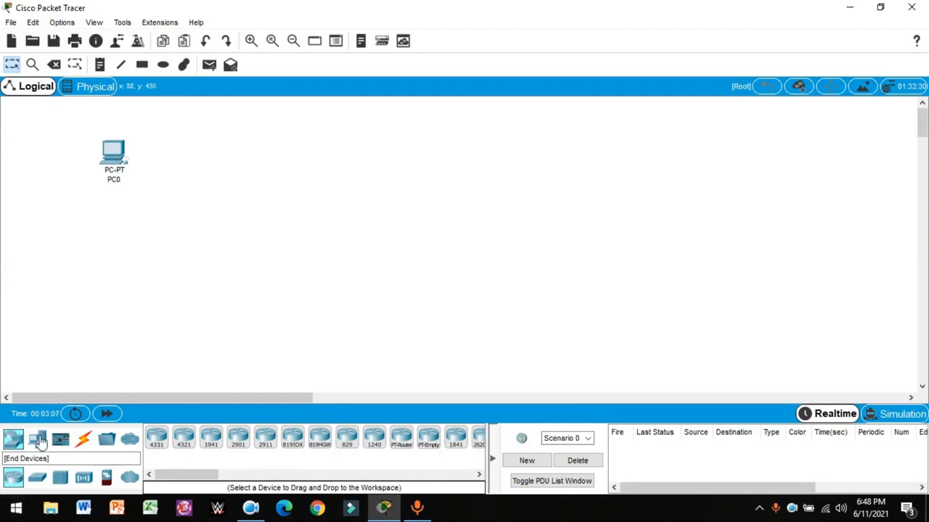
{"action": "left_click", "coordinate": [37, 439]}
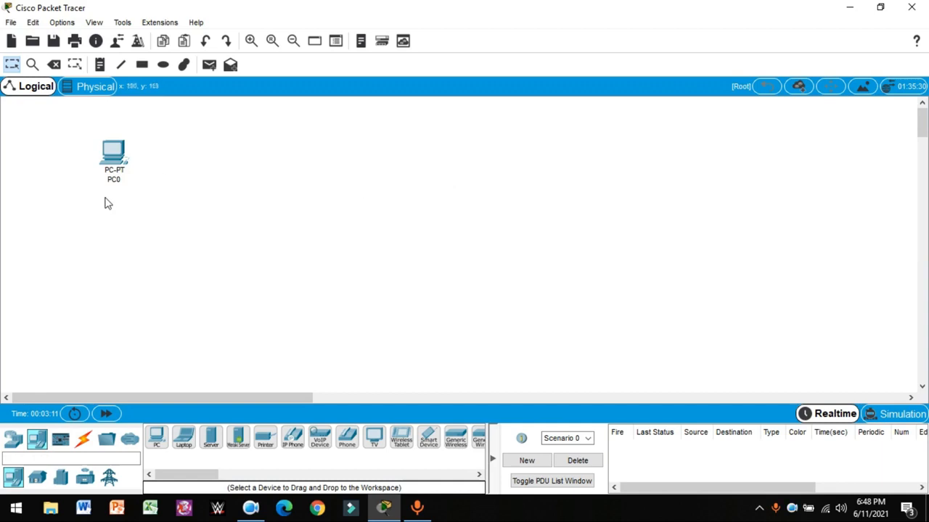
{"action": "mouse_move", "coordinate": [40, 441]}
{"action": "left_mouse_down"}
{"action": "mouse_move", "coordinate": [90, 388]}
{"action": "mouse_move", "coordinate": [605, 178]}
{"action": "mouse_move", "coordinate": [692, 184]}
{"action": "mouse_move", "coordinate": [798, 174]}
{"action": "mouse_move", "coordinate": [781, 157]}
{"action": "left_mouse_up"}
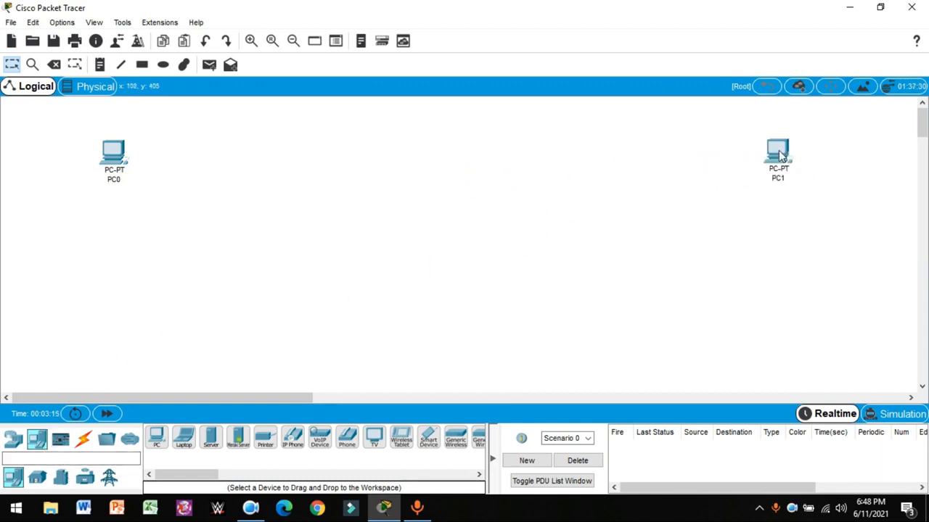
{"action": "mouse_move", "coordinate": [114, 154]}
{"action": "left_mouse_down"}
{"action": "mouse_move", "coordinate": [128, 171]}
{"action": "mouse_move", "coordinate": [126, 160]}
{"action": "left_mouse_up"}
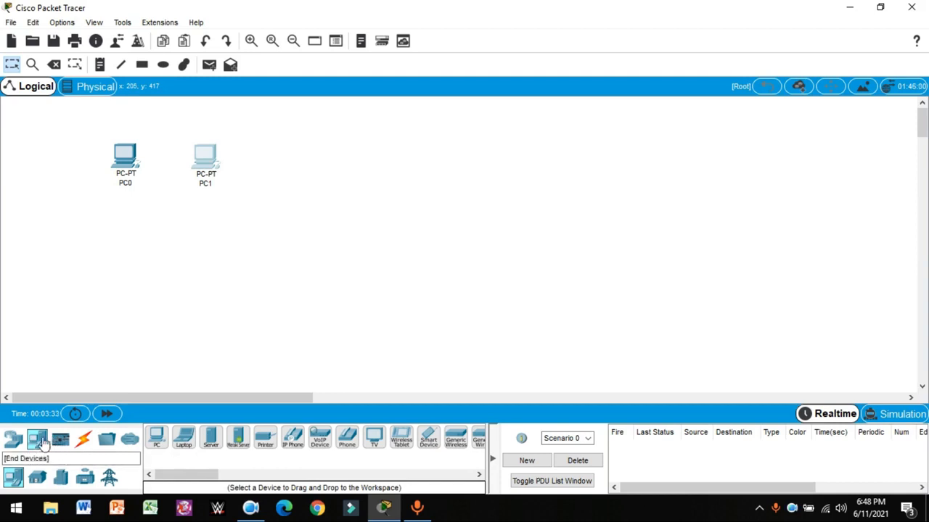
{"action": "left_click_drag", "start_coordinate": [184, 444], "coordinate": [298, 175]}
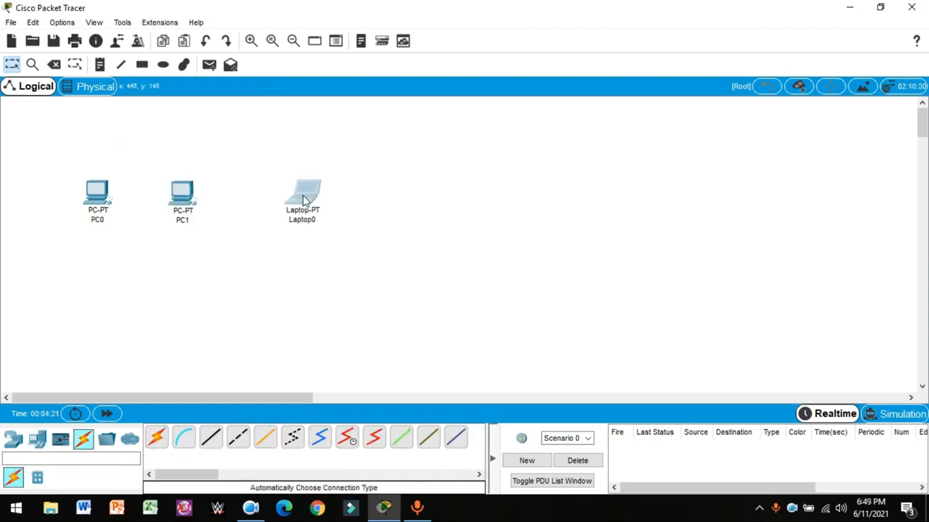
- Arrange PC0, PC1 and the laptop in a loosely spaced row across the upper part of the workspace
{"action": "left_click_drag", "start_coordinate": [304, 196], "coordinate": [275, 193]}
{"action": "left_click_drag", "start_coordinate": [187, 200], "coordinate": [191, 192]}
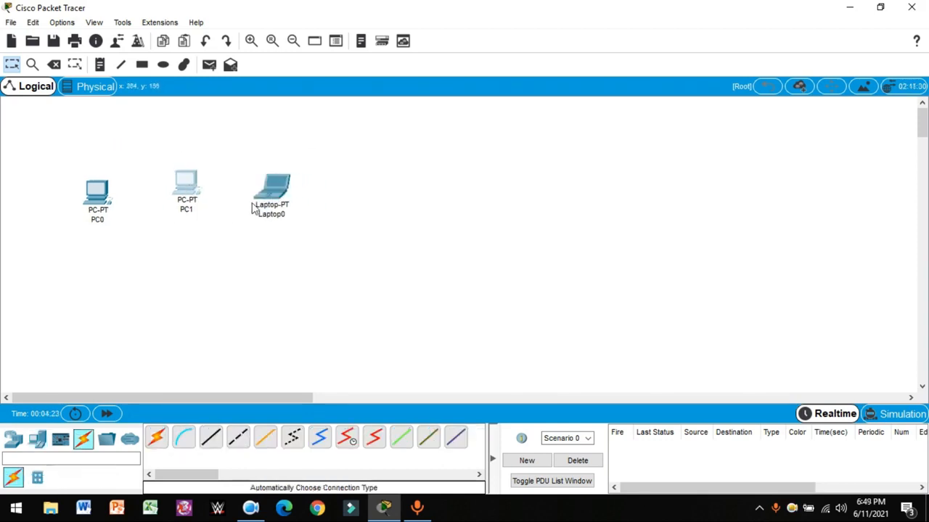
{"action": "left_click_drag", "start_coordinate": [275, 201], "coordinate": [309, 195]}
{"action": "left_click_drag", "start_coordinate": [98, 197], "coordinate": [76, 185]}
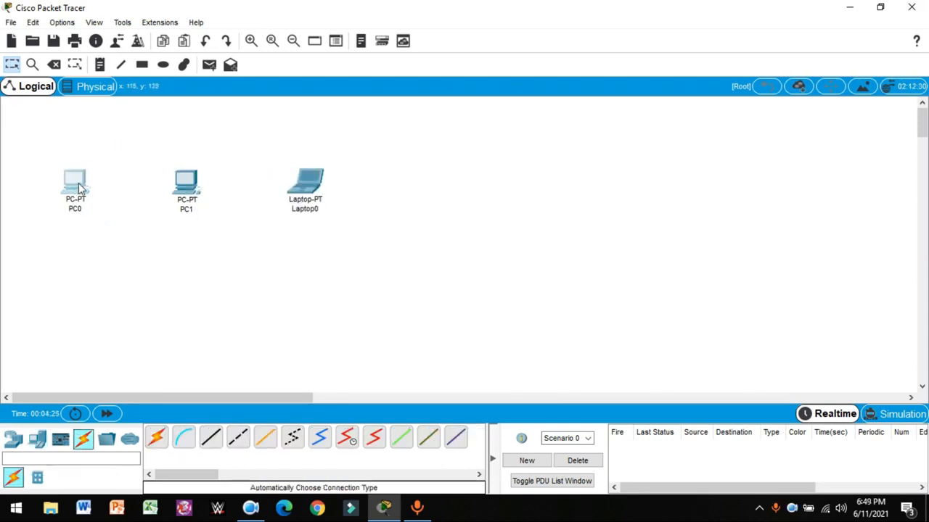
{"action": "left_click_drag", "start_coordinate": [319, 187], "coordinate": [317, 167]}
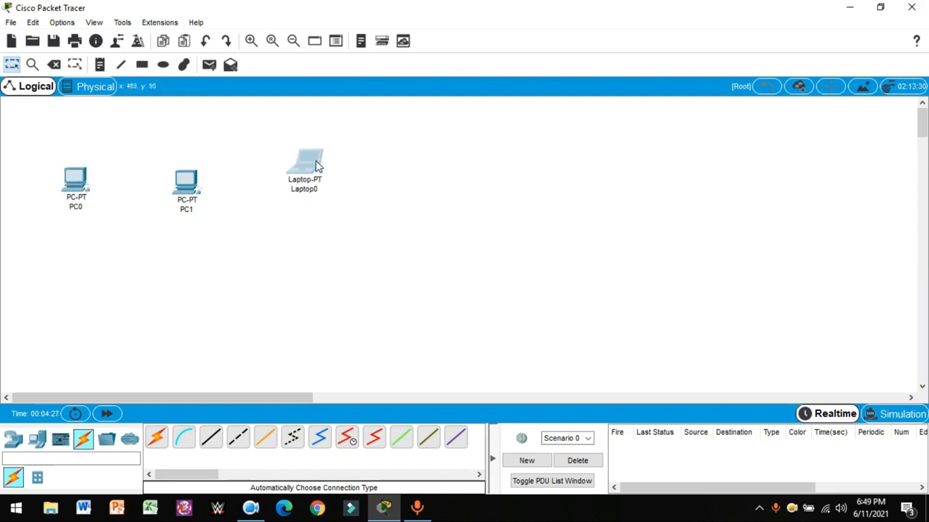
{"action": "left_click_drag", "start_coordinate": [86, 190], "coordinate": [95, 171]}
{"action": "left_click_drag", "start_coordinate": [300, 165], "coordinate": [273, 163]}
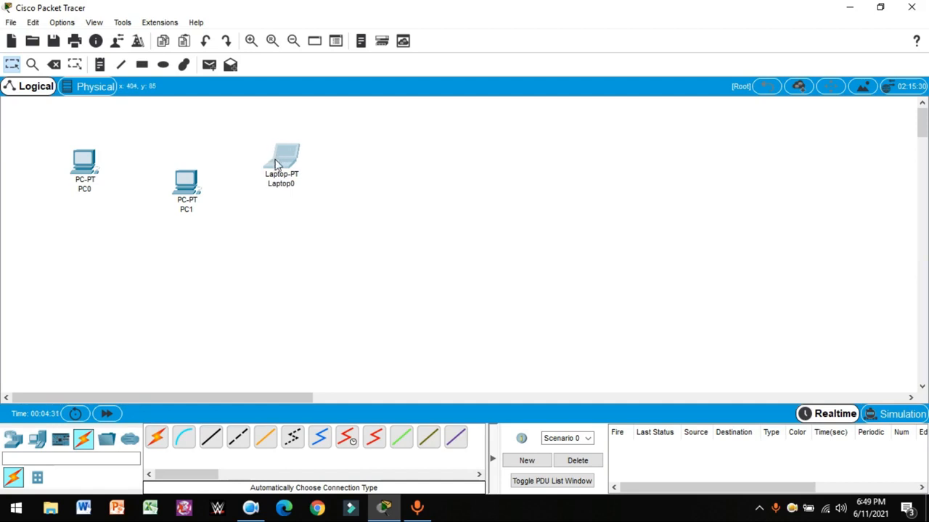
- Add a PT-Switch below PC1, and line up PC1 and the laptop with PC0 in one evenly spread row
{"action": "left_click", "coordinate": [13, 440]}
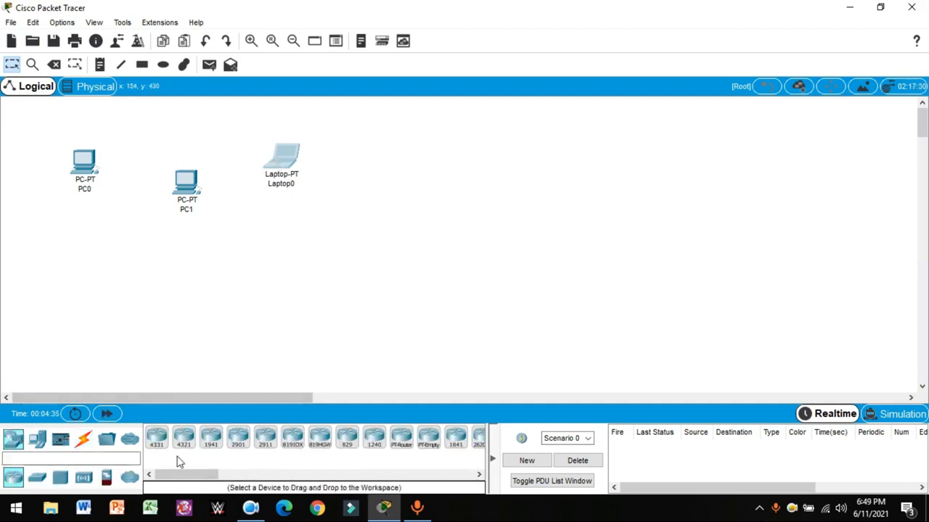
{"action": "left_click", "coordinate": [37, 478]}
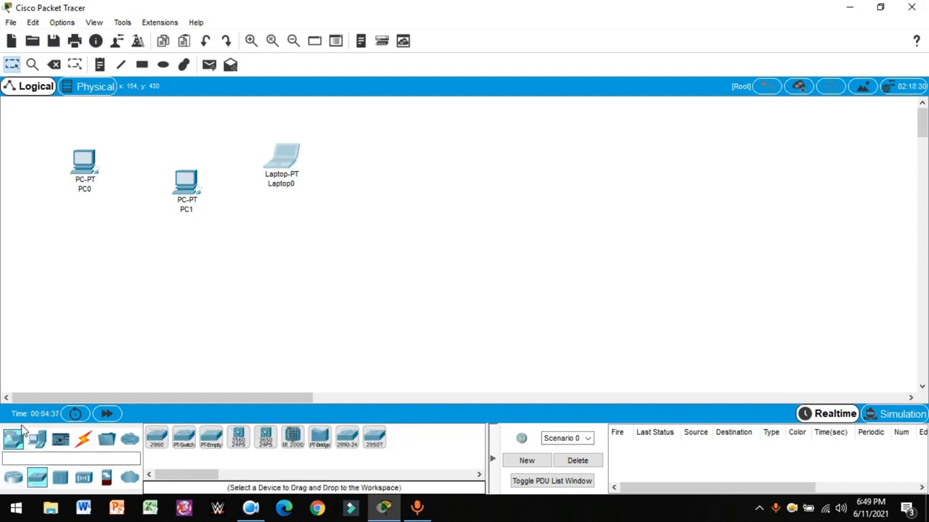
{"action": "left_click", "coordinate": [37, 439]}
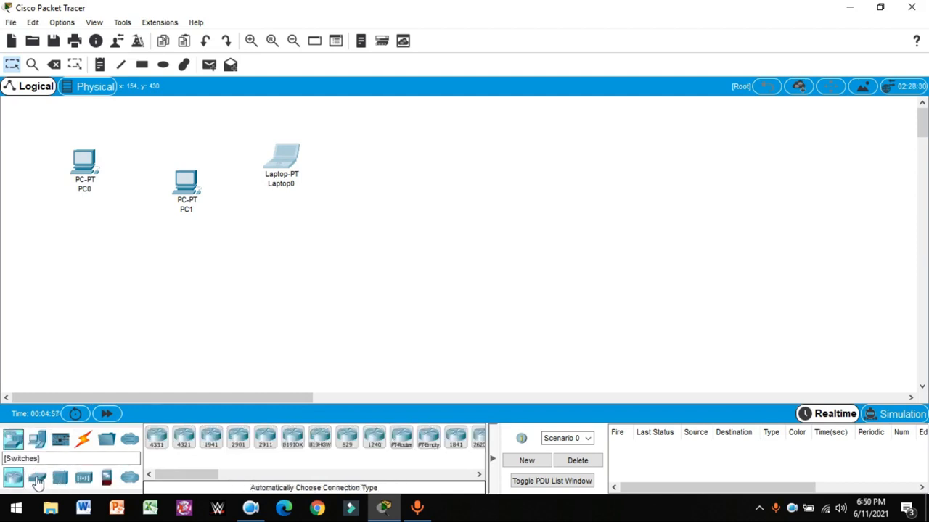
{"action": "left_click", "coordinate": [37, 479]}
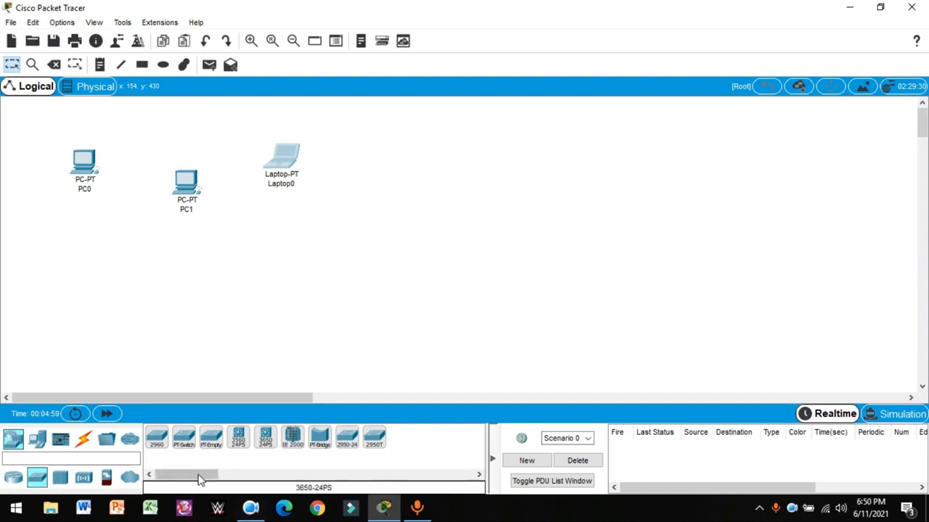
{"action": "left_click", "coordinate": [183, 439]}
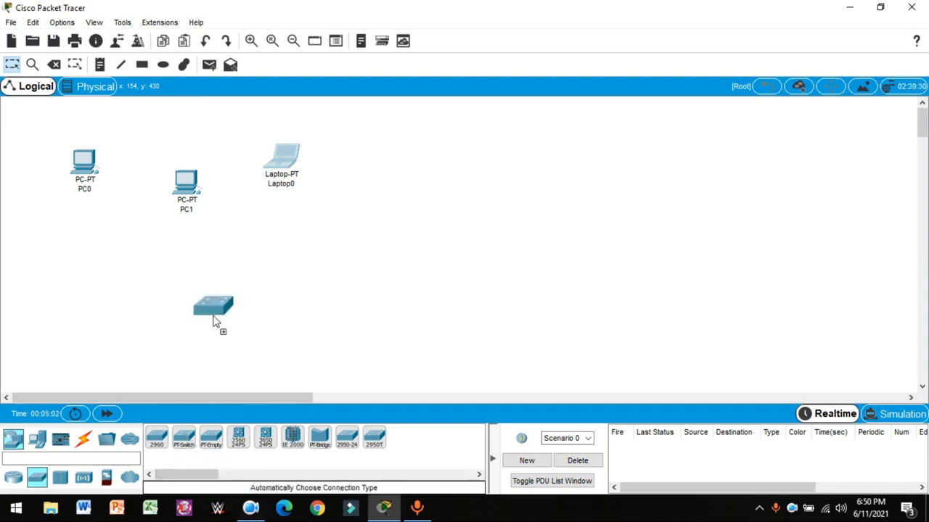
{"action": "left_click", "coordinate": [192, 324]}
{"action": "left_click_drag", "start_coordinate": [187, 207], "coordinate": [189, 189]}
{"action": "left_click_drag", "start_coordinate": [291, 162], "coordinate": [344, 169]}
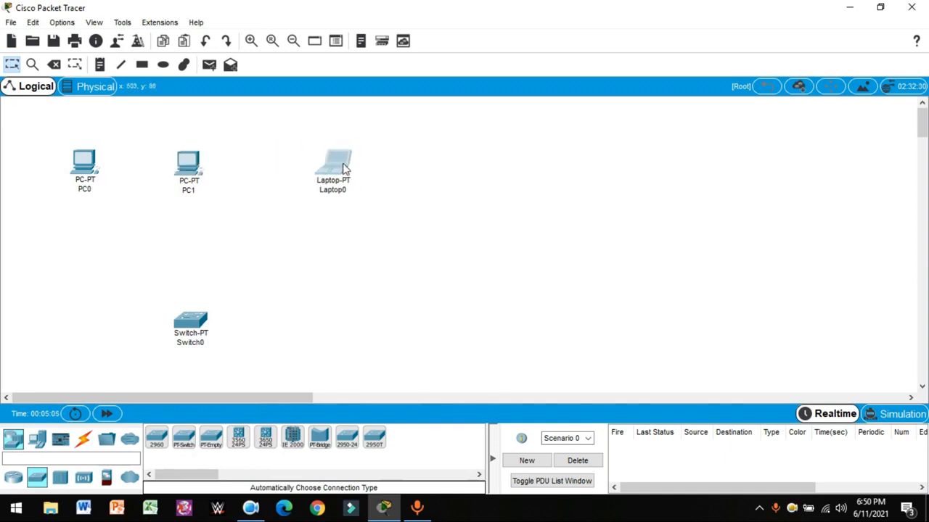
- Connect PC0 to the switch with an automatically chosen connection type
{"action": "left_click", "coordinate": [85, 441]}
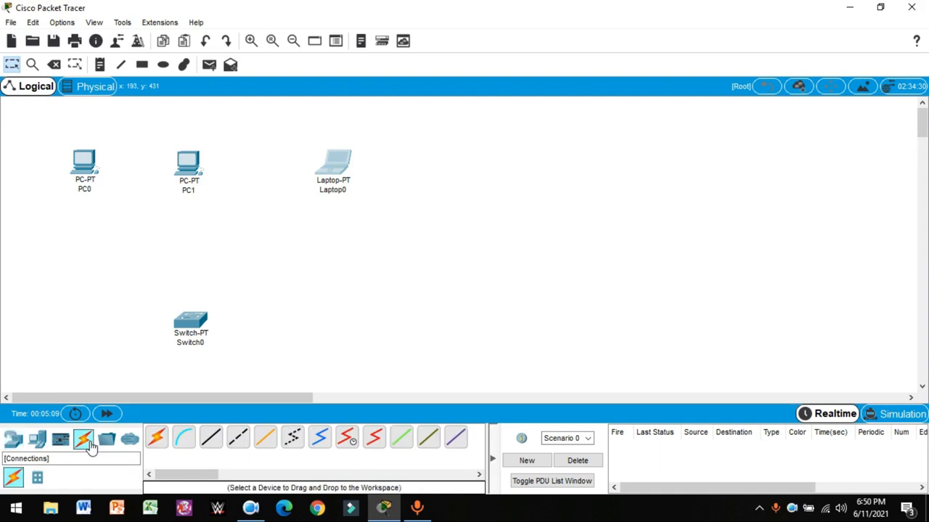
{"action": "left_click", "coordinate": [161, 440]}
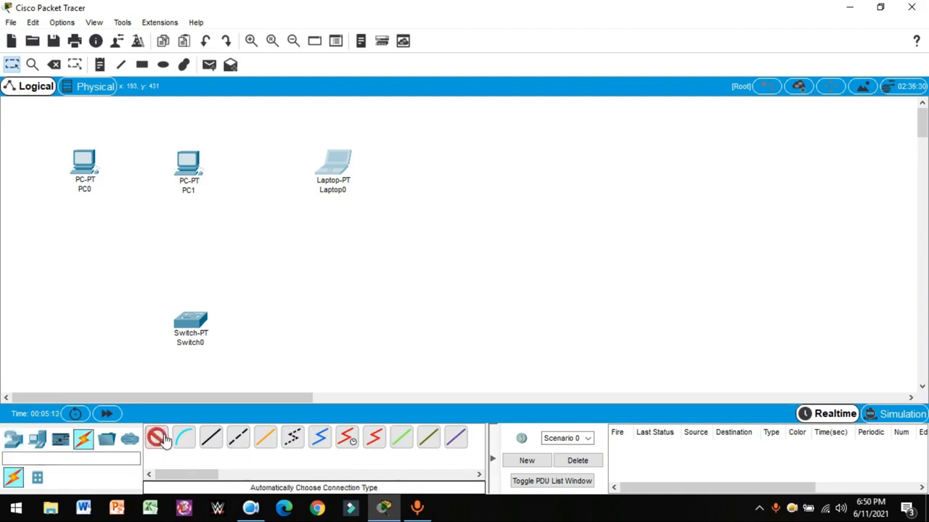
{"action": "left_click", "coordinate": [83, 161]}
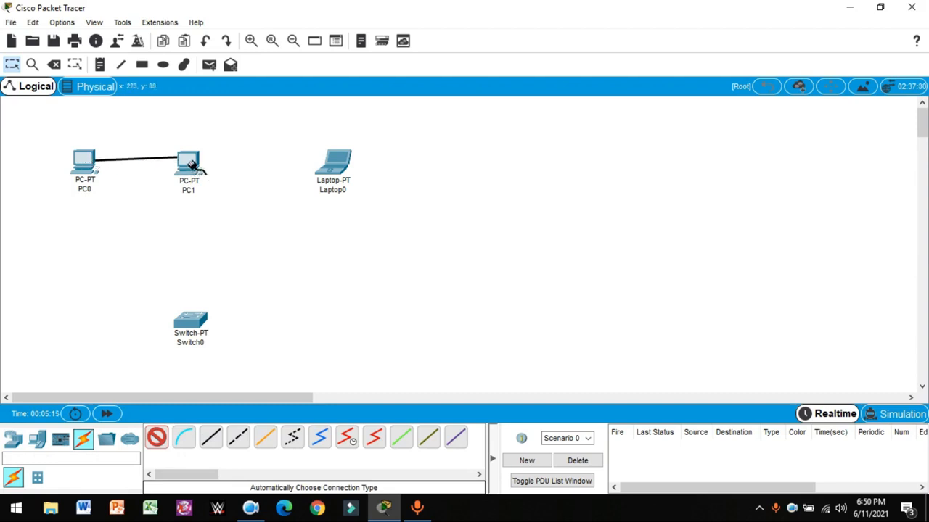
{"action": "left_click", "coordinate": [194, 322]}
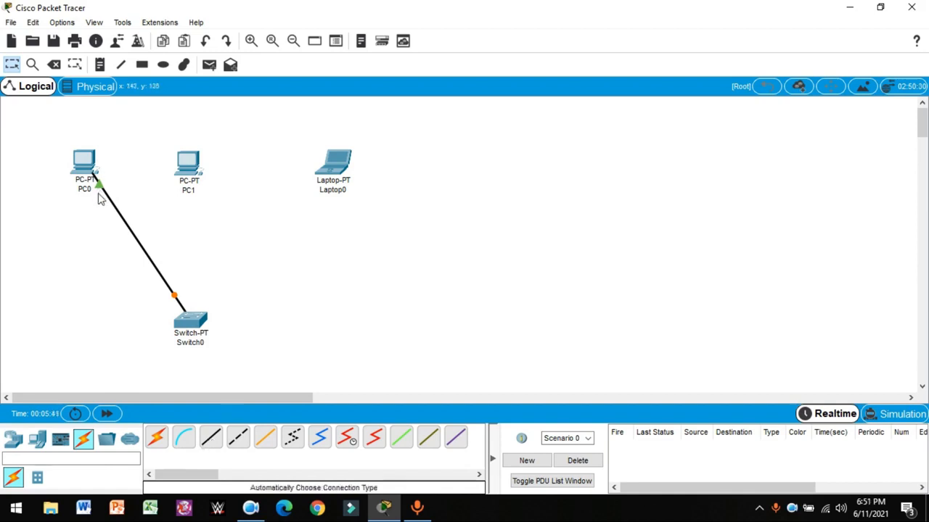
- Connect the switch to PC1 and to the laptop with automatically chosen connection types
{"action": "left_click", "coordinate": [157, 437]}
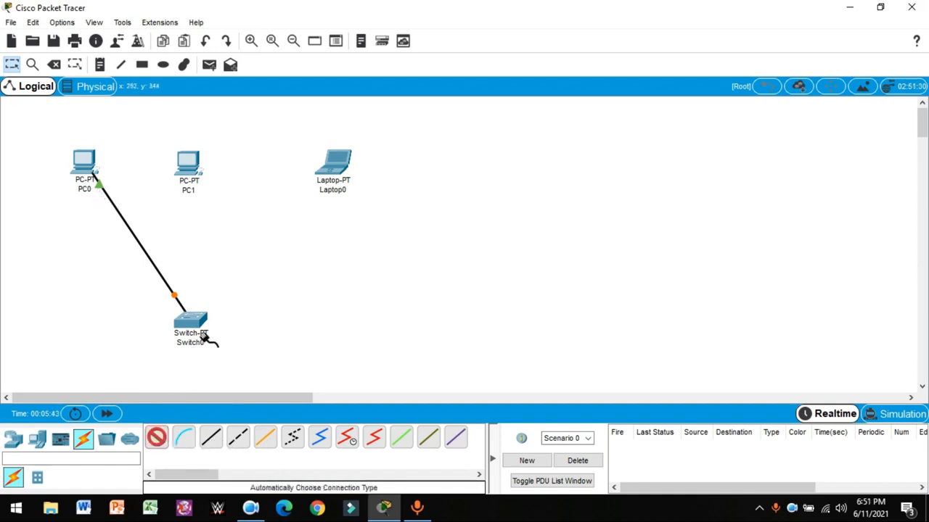
{"action": "left_click", "coordinate": [191, 321]}
{"action": "left_click", "coordinate": [199, 166]}
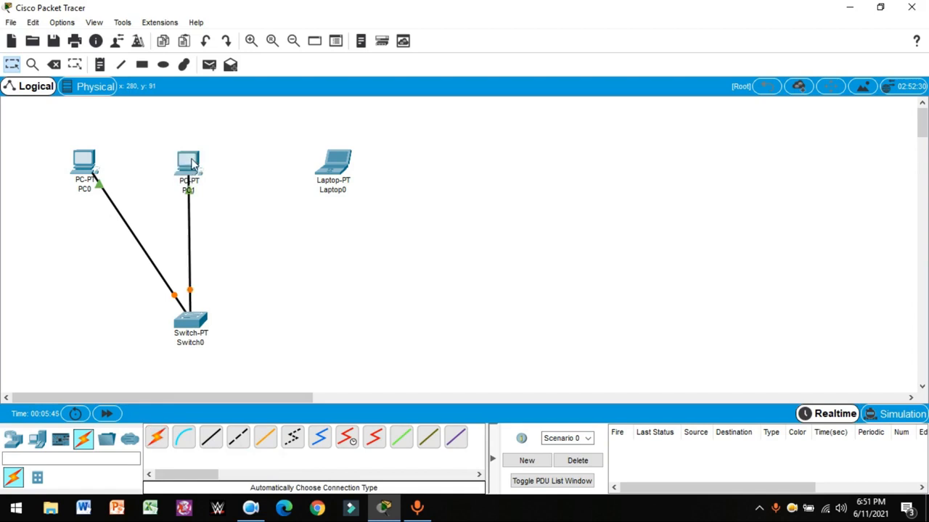
{"action": "left_click", "coordinate": [156, 438]}
{"action": "left_click", "coordinate": [200, 319]}
{"action": "left_click", "coordinate": [343, 167]}
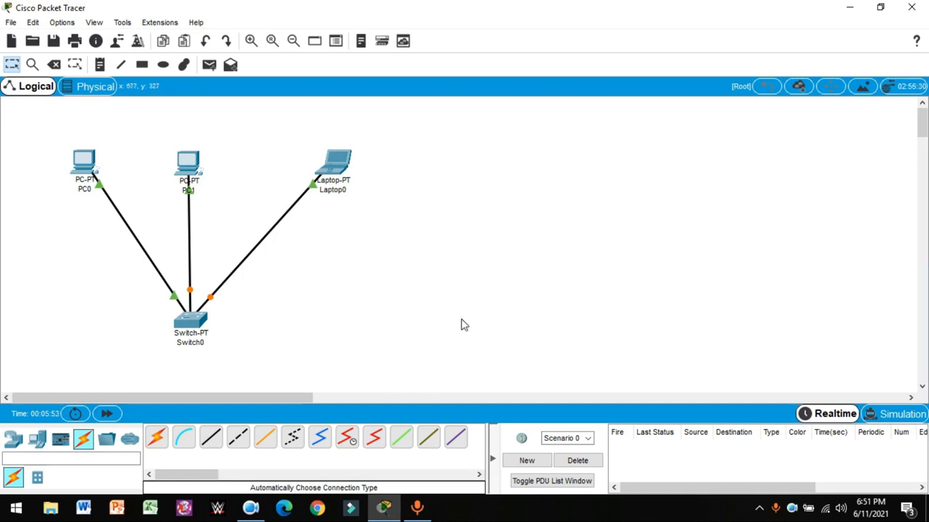
- Spread out the topology by moving PC1 and the switch slightly lower in the workspace
{"action": "mouse_move", "coordinate": [179, 163]}
{"action": "left_mouse_down"}
{"action": "mouse_move", "coordinate": [196, 168]}
{"action": "mouse_move", "coordinate": [178, 161]}
{"action": "mouse_move", "coordinate": [180, 176]}
{"action": "left_mouse_up"}
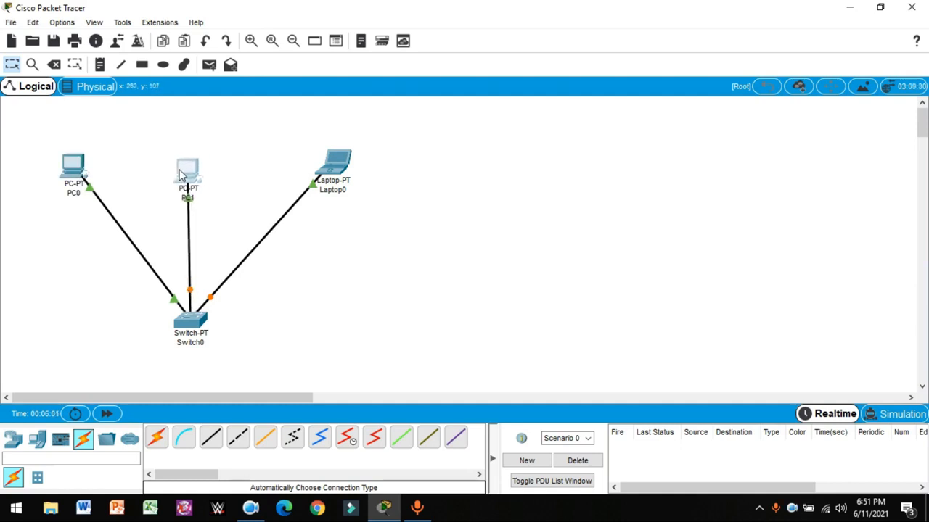
{"action": "mouse_move", "coordinate": [184, 317]}
{"action": "left_mouse_down"}
{"action": "mouse_move", "coordinate": [184, 355]}
{"action": "mouse_move", "coordinate": [185, 334]}
{"action": "left_mouse_up"}
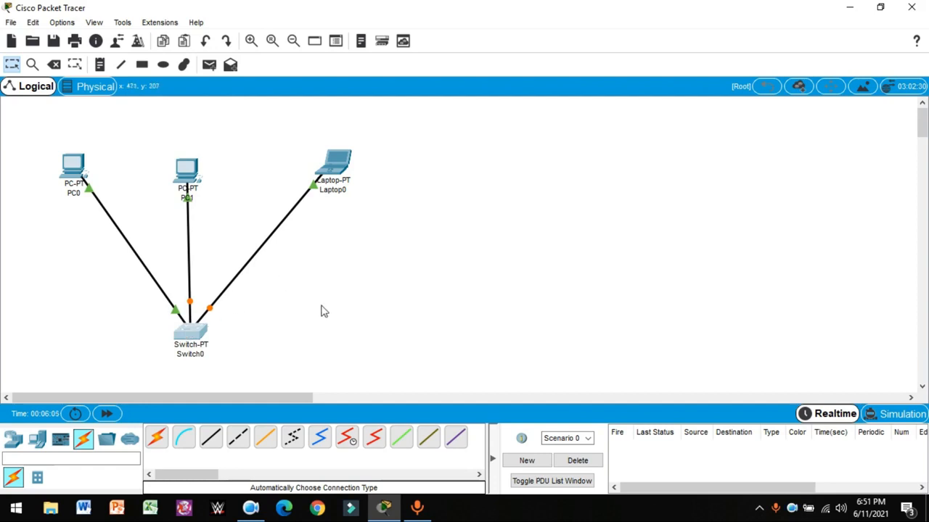
{"action": "left_click", "coordinate": [78, 170]}
{"action": "left_click", "coordinate": [392, 92]}
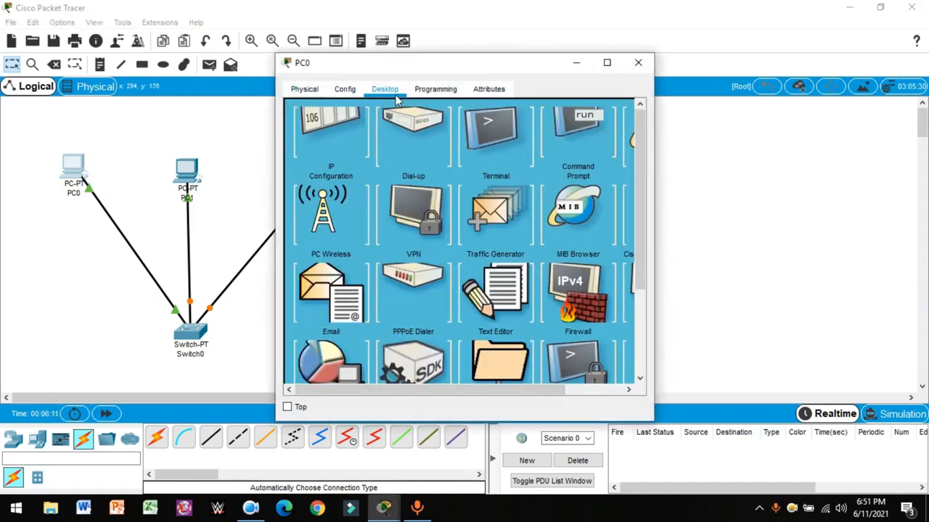
{"action": "left_click_drag", "start_coordinate": [467, 73], "coordinate": [653, 67]}
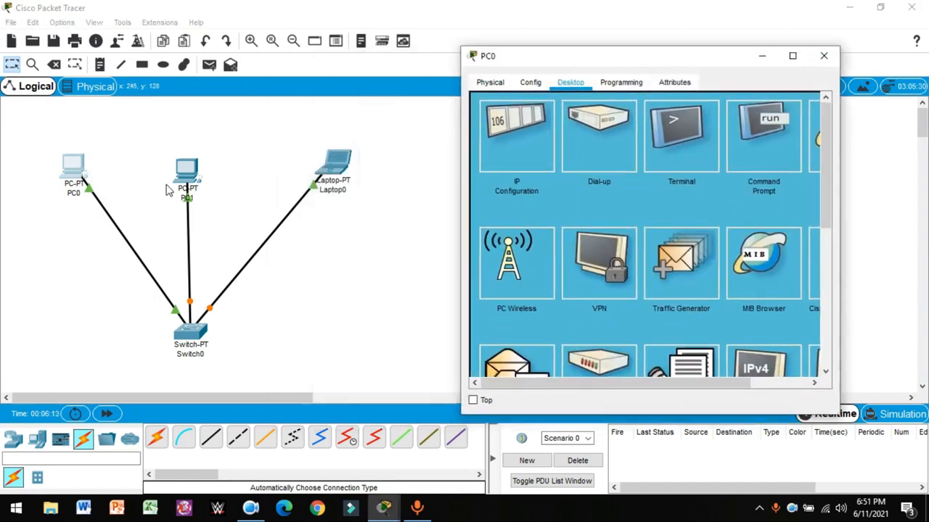
{"action": "left_click", "coordinate": [824, 56]}
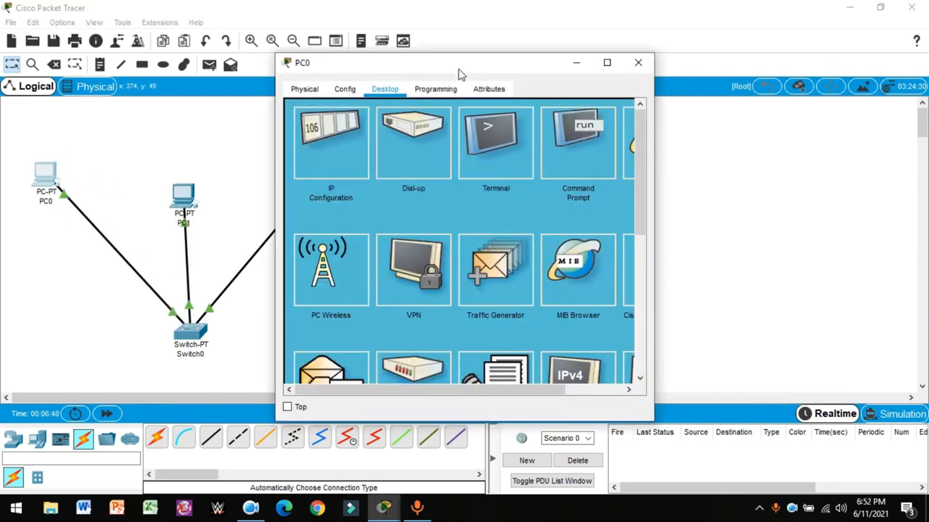
- Give PC0 the static IPv4 address 10.0.0.2 with subnet mask 255.0.0.0 in its IP configuration
{"action": "left_click", "coordinate": [299, 92]}
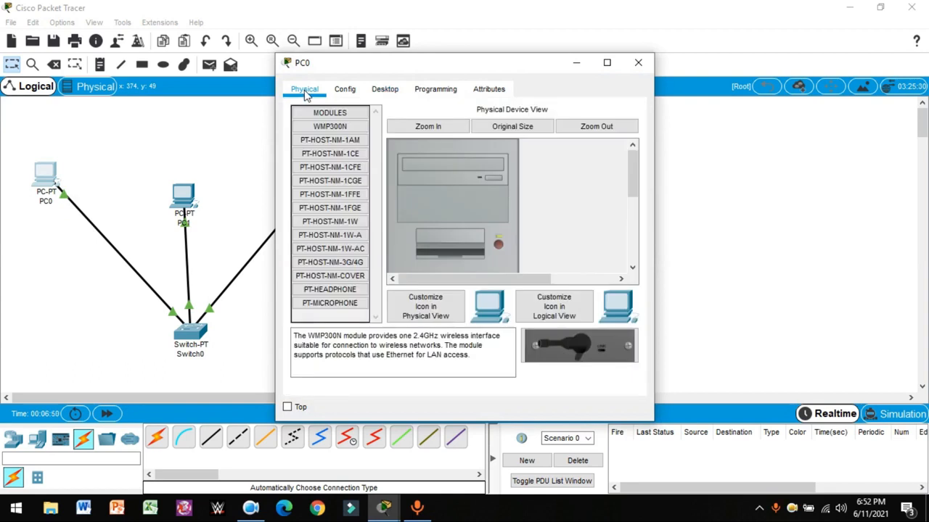
{"action": "left_click", "coordinate": [342, 92]}
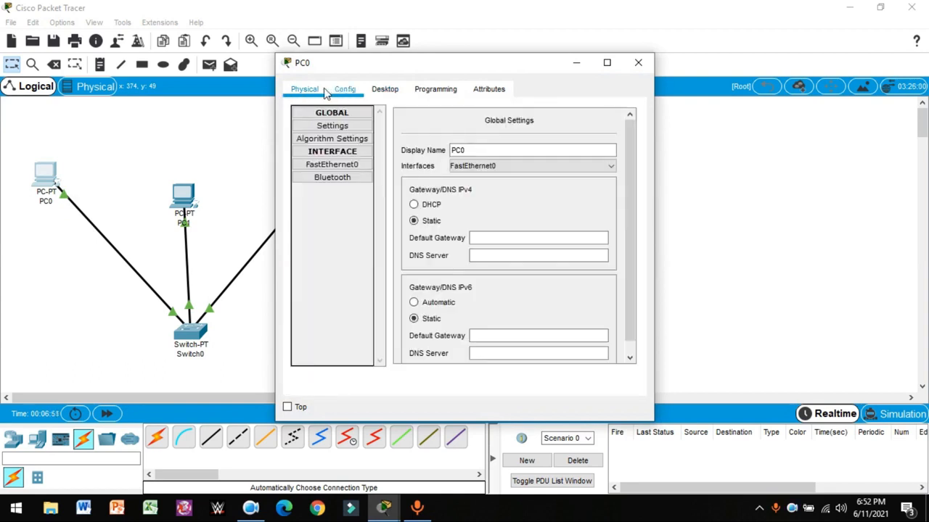
{"action": "left_click", "coordinate": [386, 92]}
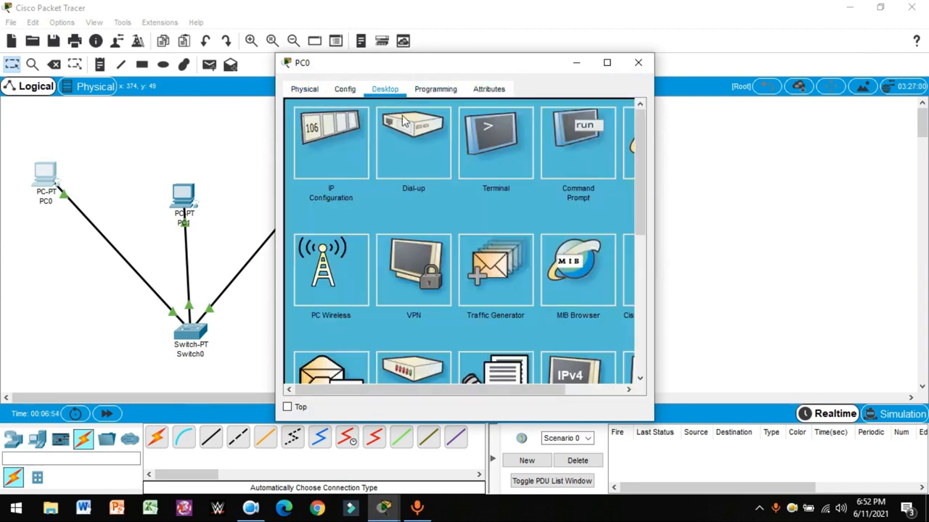
{"action": "left_click", "coordinate": [325, 153]}
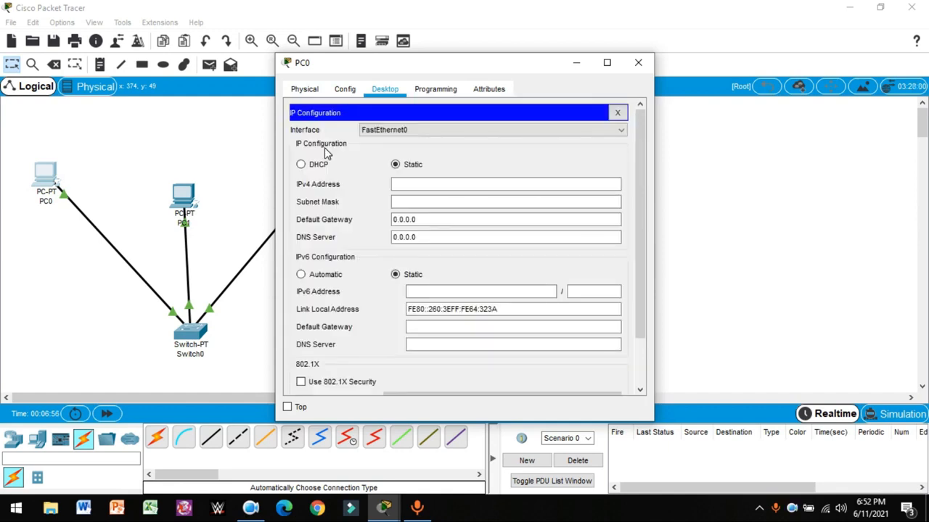
{"action": "left_click", "coordinate": [395, 184]}
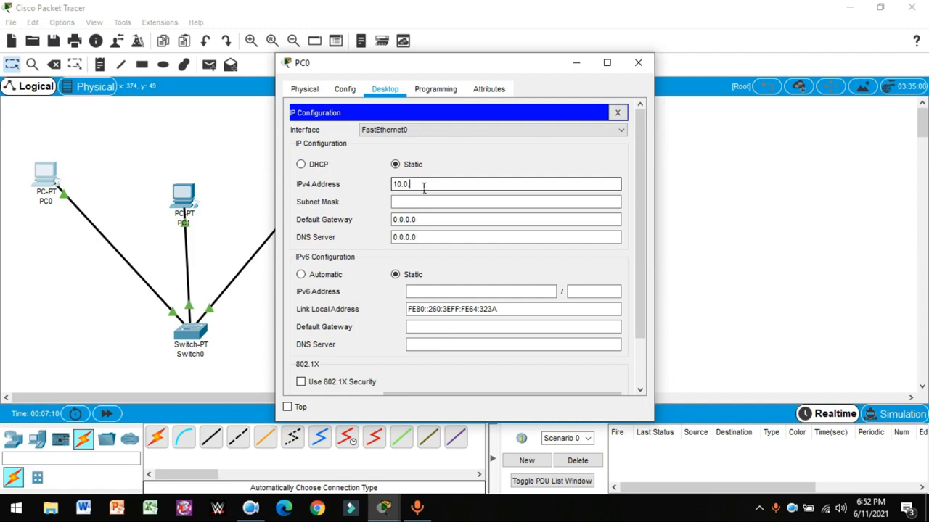
{"action": "type", "text": "2"}
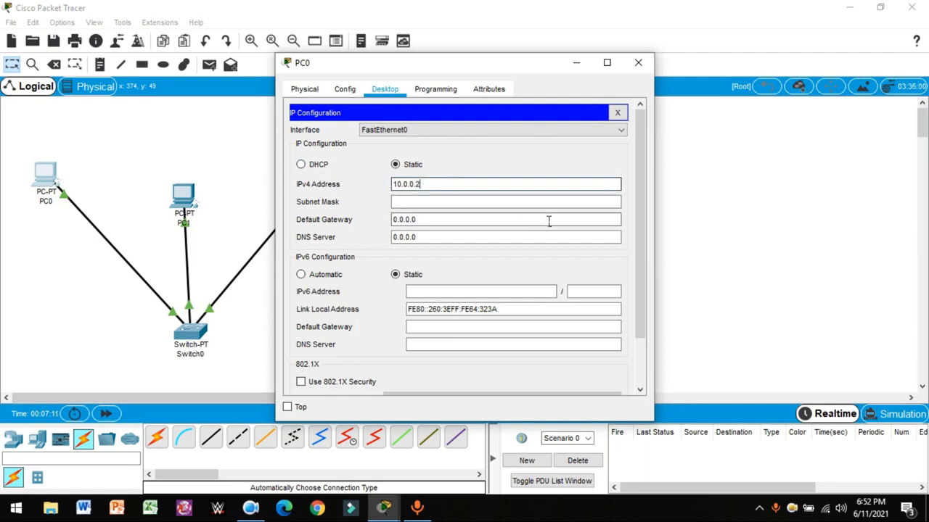
{"action": "left_click", "coordinate": [481, 205]}
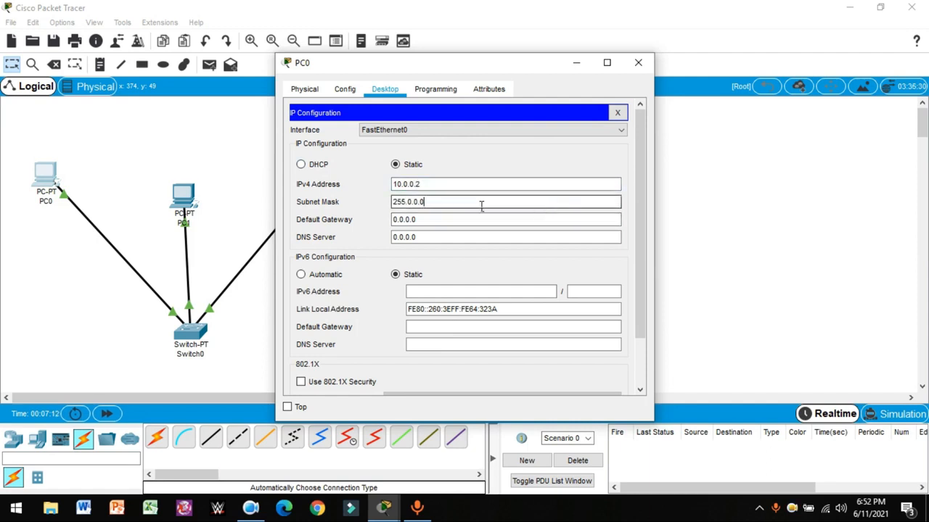
{"action": "left_click", "coordinate": [425, 219]}
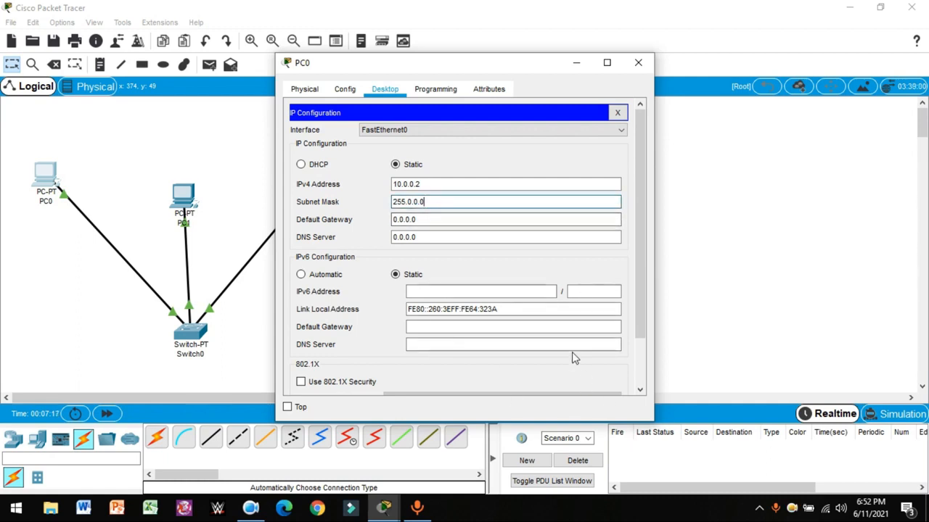
- Close PC0's configuration and open the desktop applications of PC1
{"action": "left_click", "coordinate": [638, 63]}
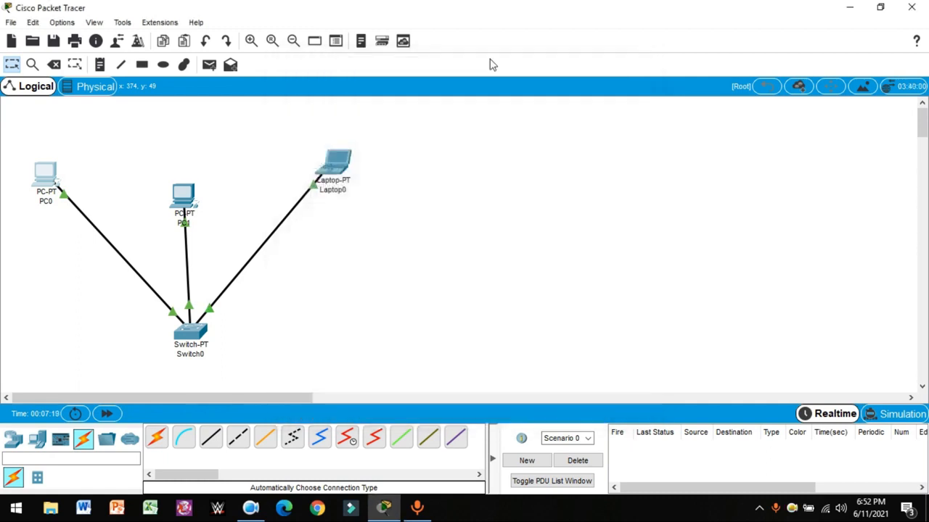
{"action": "left_click", "coordinate": [191, 202]}
{"action": "left_click", "coordinate": [638, 63]}
{"action": "left_click", "coordinate": [174, 200]}
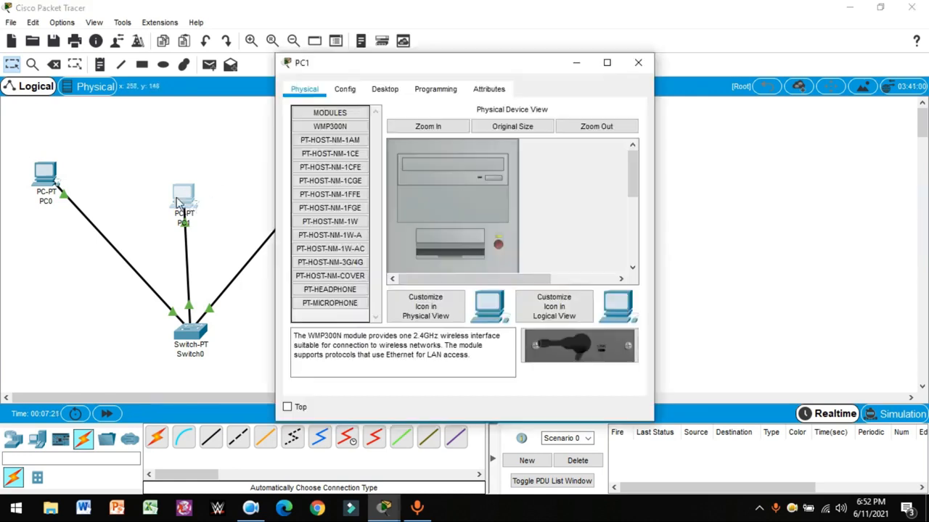
{"action": "left_click", "coordinate": [386, 92]}
- Give Laptop0 the static IPv4 address 10.0.0.4 in its IP configuration
{"action": "left_click", "coordinate": [352, 161]}
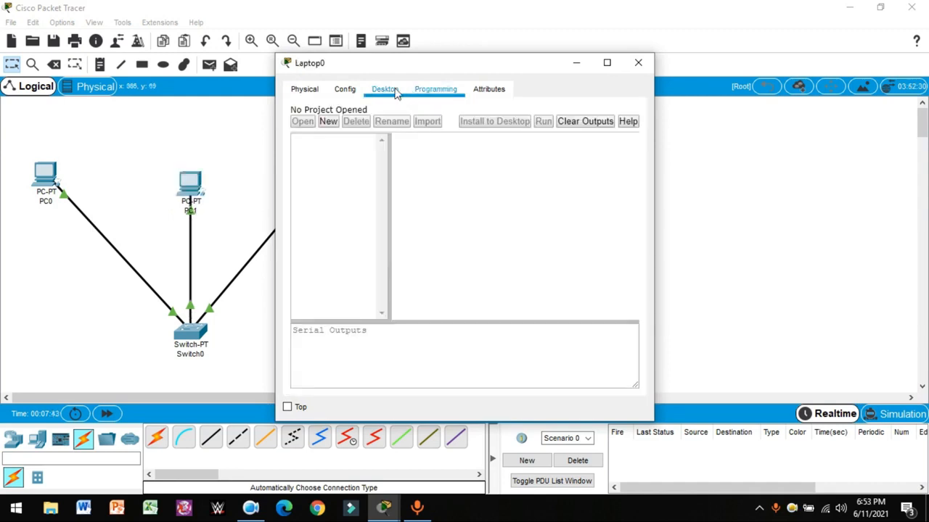
{"action": "left_click", "coordinate": [384, 89]}
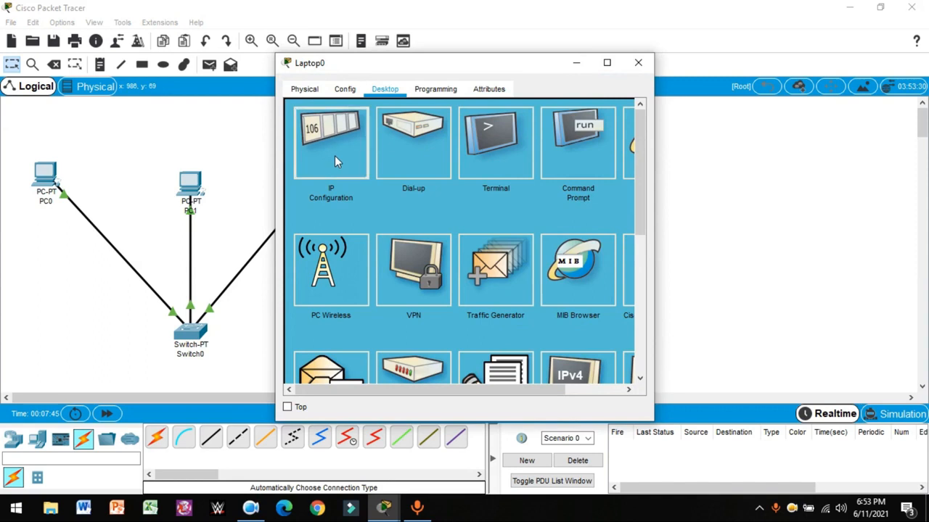
{"action": "left_click", "coordinate": [335, 155]}
{"action": "left_click", "coordinate": [417, 188]}
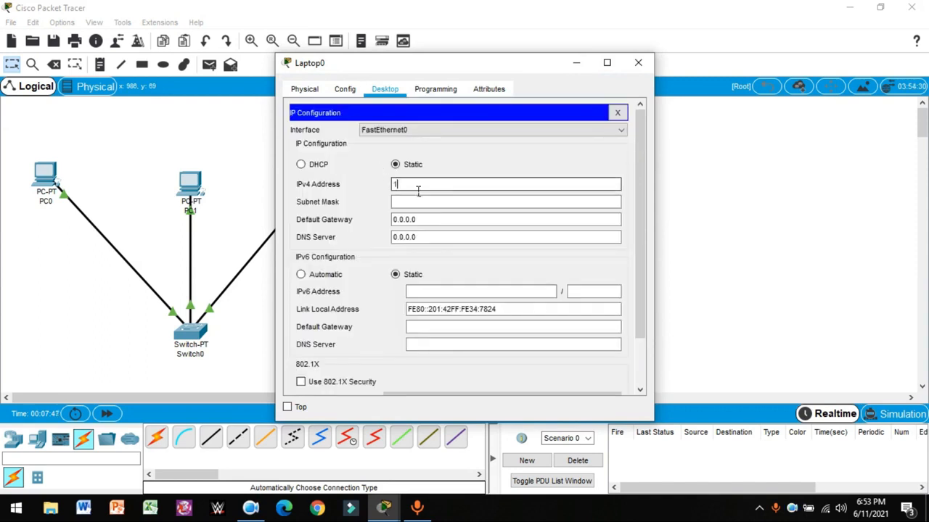
{"action": "type", "text": "10.0.0.4"}
{"action": "left_click", "coordinate": [637, 63]}
- Rearrange the topology with PC1 higher above the switch, PC0 lower at the far left and the laptop farther out to the right
{"action": "left_click_drag", "start_coordinate": [188, 185], "coordinate": [192, 148]}
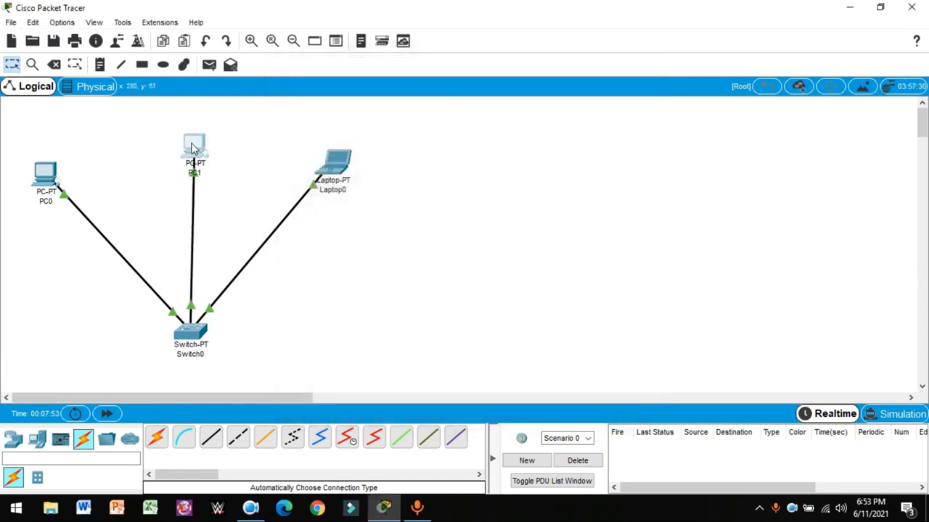
{"action": "left_click_drag", "start_coordinate": [317, 167], "coordinate": [343, 181]}
{"action": "left_click_drag", "start_coordinate": [196, 337], "coordinate": [182, 337]}
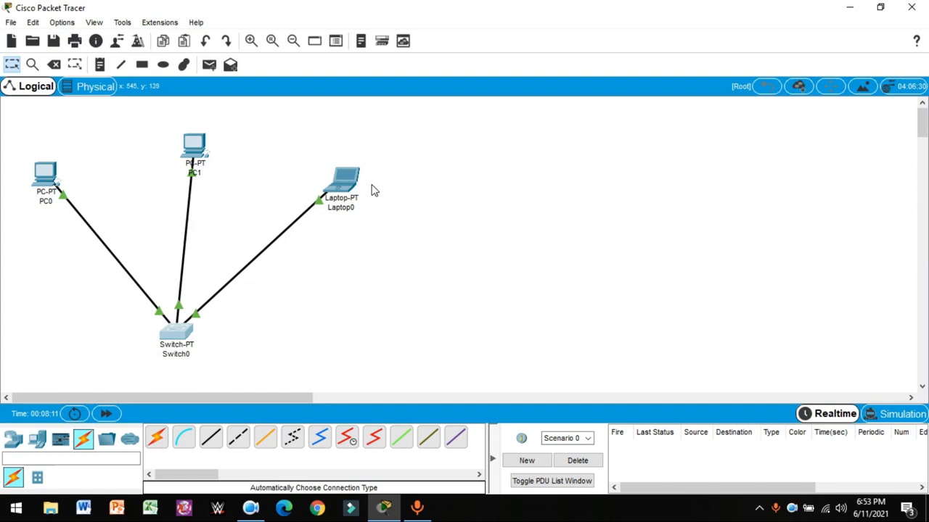
{"action": "left_click_drag", "start_coordinate": [354, 186], "coordinate": [364, 197]}
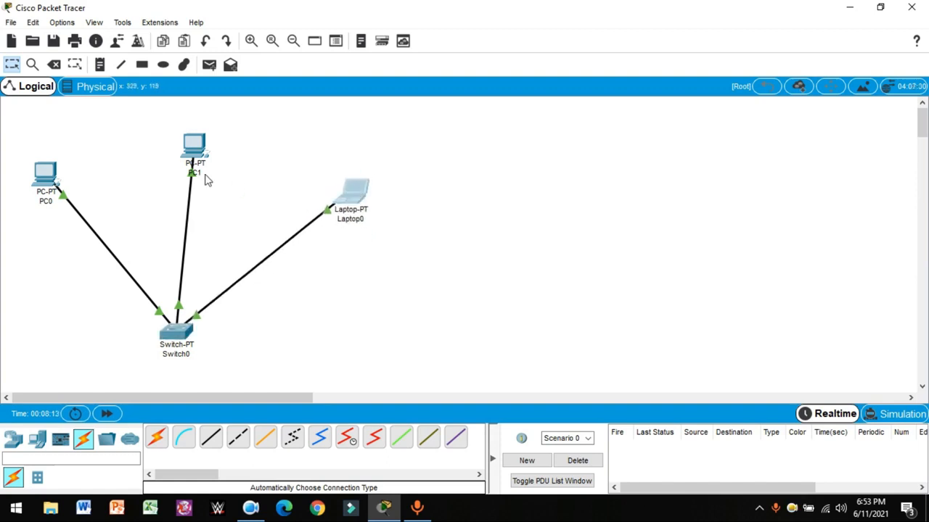
{"action": "left_click_drag", "start_coordinate": [51, 172], "coordinate": [27, 216]}
{"action": "left_click_drag", "start_coordinate": [181, 336], "coordinate": [197, 329]}
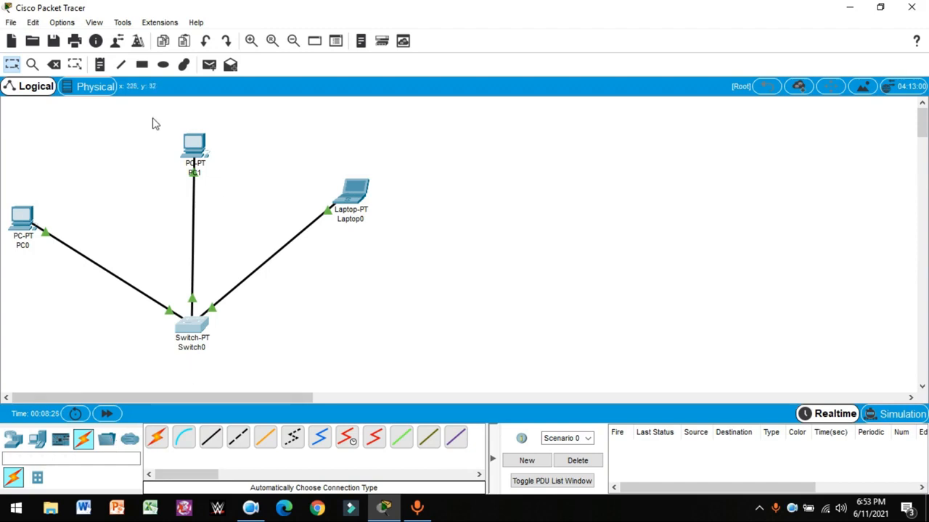
- Place a 4321 router in the workspace to the right of the switch
{"action": "left_click", "coordinate": [37, 438]}
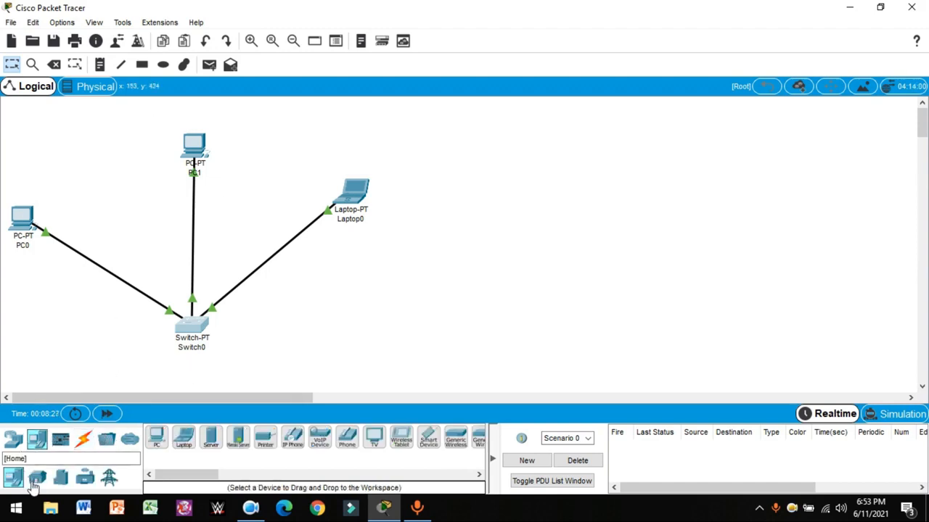
{"action": "left_click", "coordinate": [14, 438]}
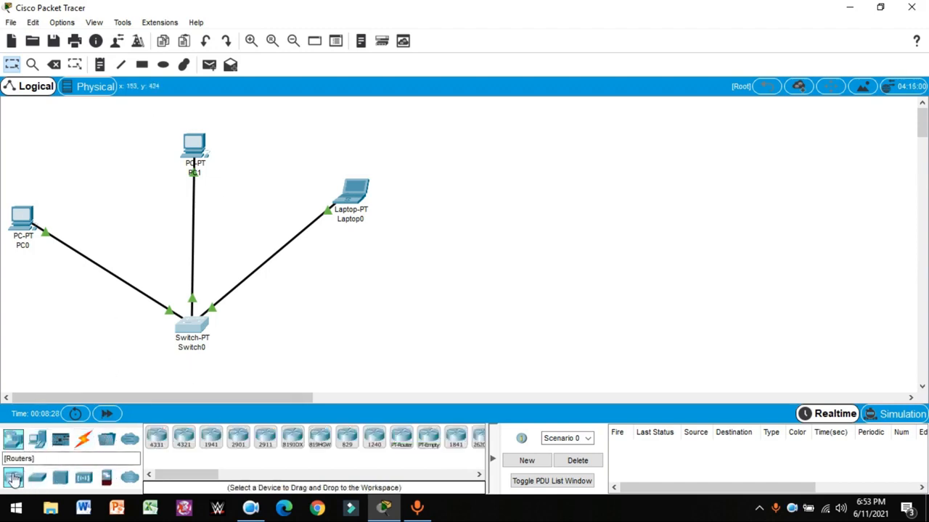
{"action": "left_click", "coordinate": [183, 437]}
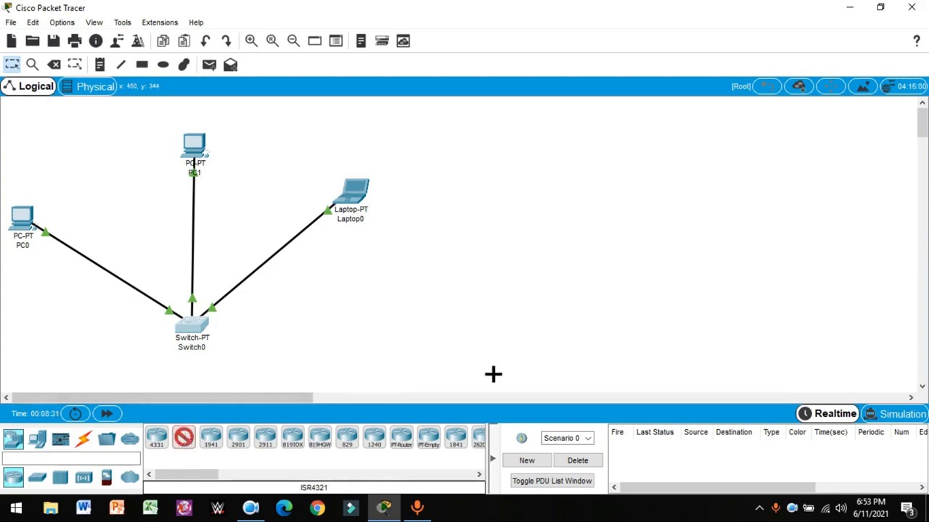
{"action": "left_click", "coordinate": [306, 333]}
{"action": "mouse_move", "coordinate": [312, 338]}
{"action": "left_mouse_down"}
{"action": "mouse_move", "coordinate": [390, 328]}
{"action": "mouse_move", "coordinate": [307, 344]}
{"action": "mouse_move", "coordinate": [318, 339]}
{"action": "left_mouse_up"}
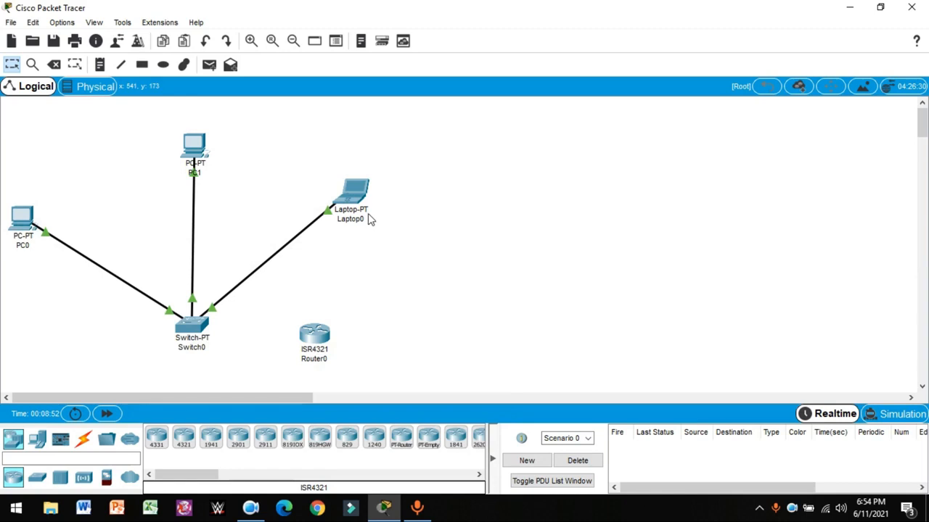
- Move the 4321 router away from the network and delete it from the workspace
{"action": "left_click_drag", "start_coordinate": [320, 336], "coordinate": [504, 310]}
{"action": "left_click_drag", "start_coordinate": [445, 239], "coordinate": [584, 361]}
{"action": "key", "text": "Delete"}
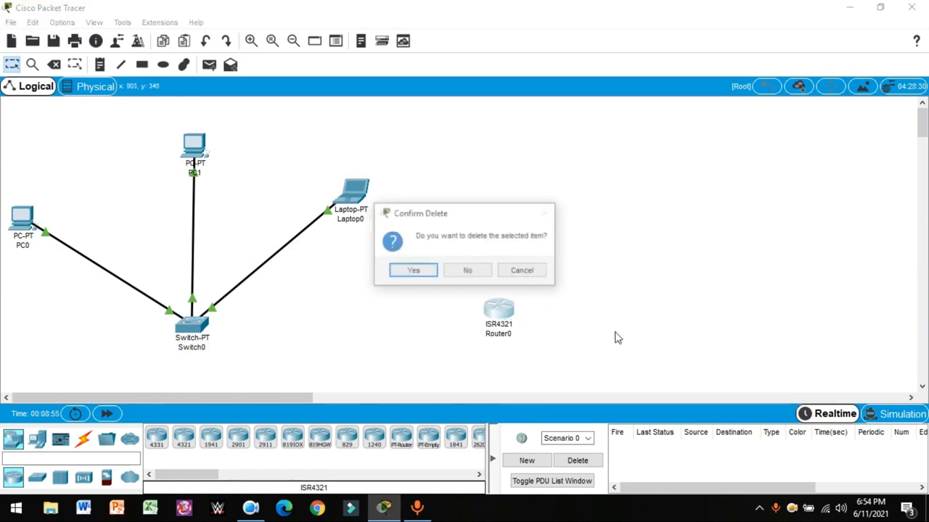
{"action": "key", "text": "Return"}
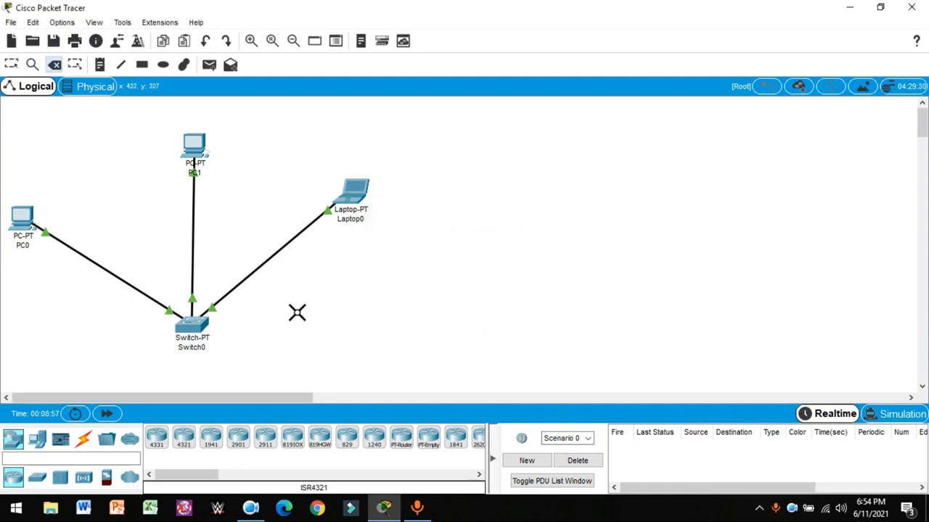
{"action": "key", "text": "Escape"}
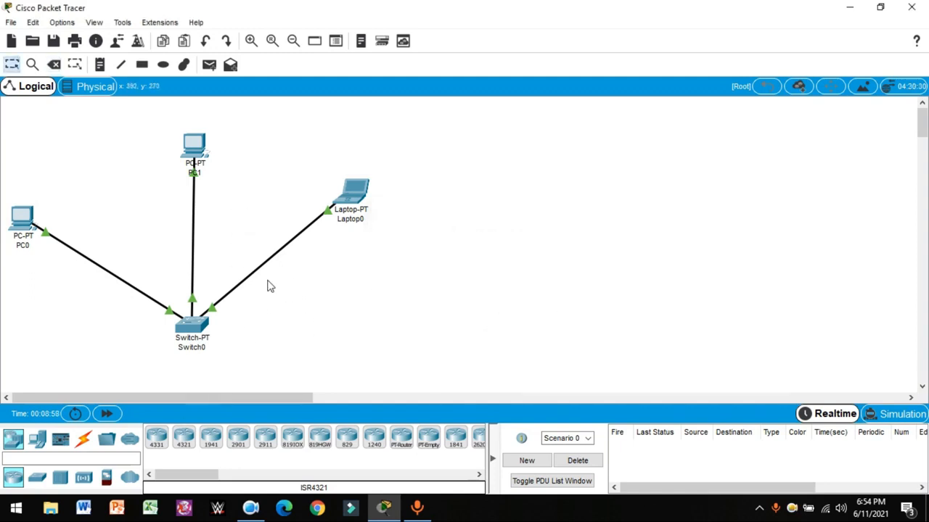
- Check the IP addresses assigned to PC0, PC1 and the laptop, and single out the switch connecting them
{"action": "mouse_move", "coordinate": [22, 222]}
{"action": "mouse_move", "coordinate": [195, 150]}
{"action": "mouse_move", "coordinate": [358, 203]}
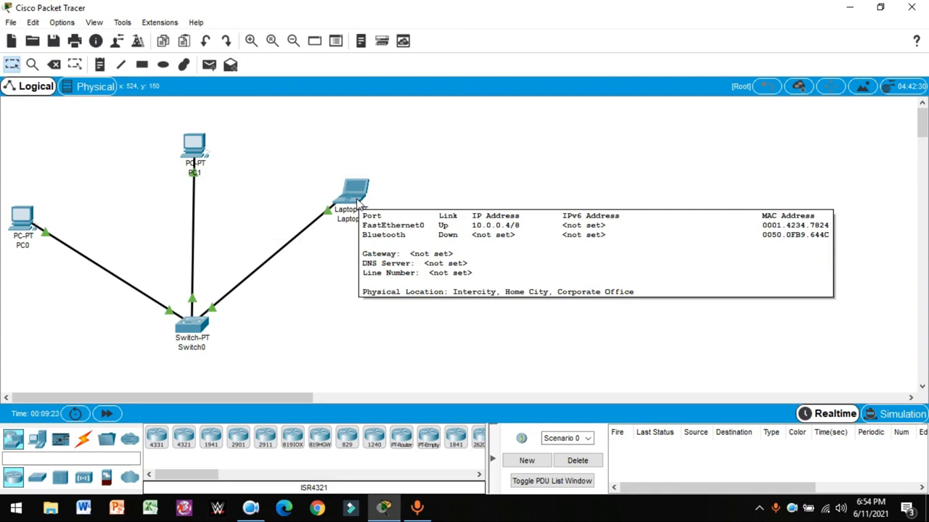
{"action": "left_click_drag", "start_coordinate": [246, 354], "coordinate": [127, 288]}
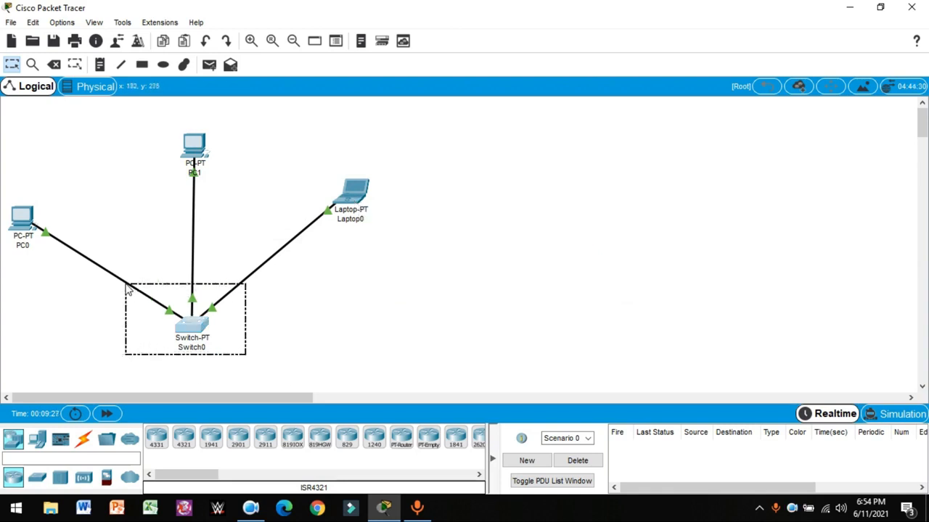
- Test the connection from PC0 to PC1 by running ping 10.0.0.3 in PC0's Command Prompt
{"action": "left_click", "coordinate": [203, 328]}
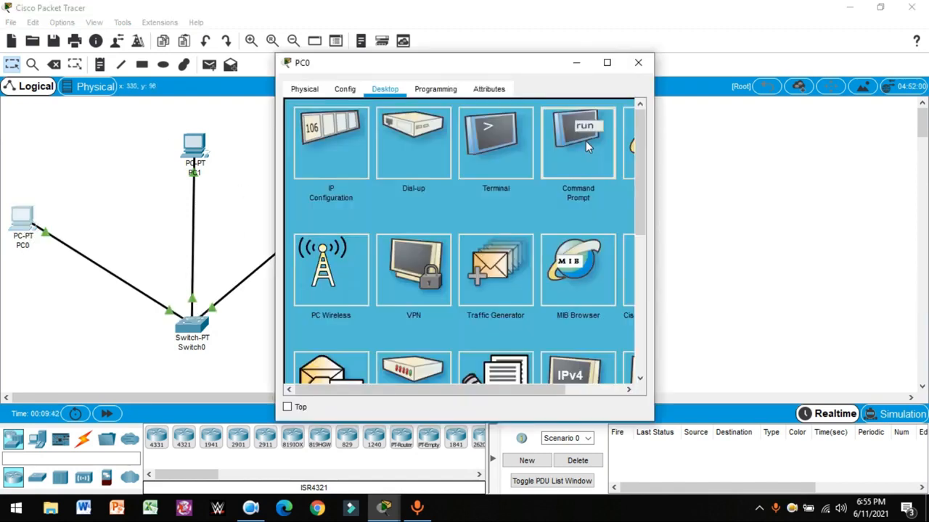
{"action": "left_click", "coordinate": [585, 141]}
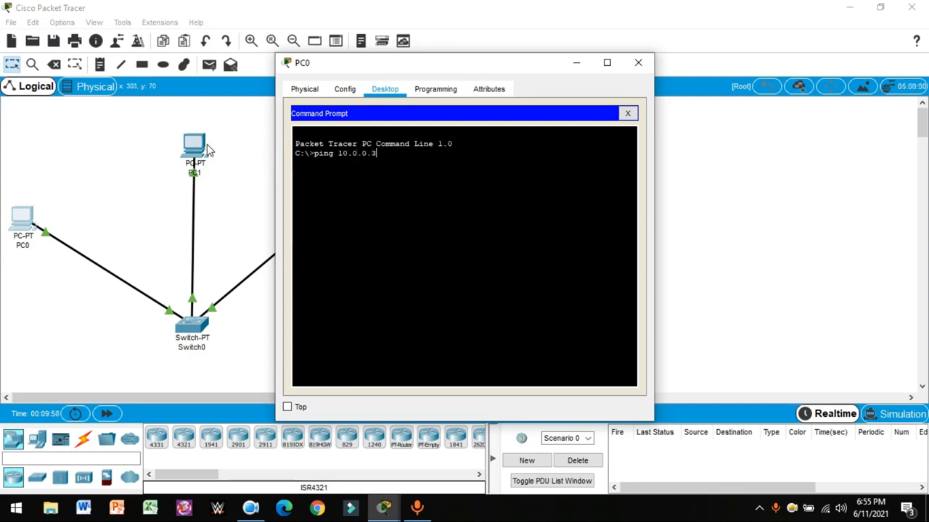
{"action": "key", "text": "Return"}
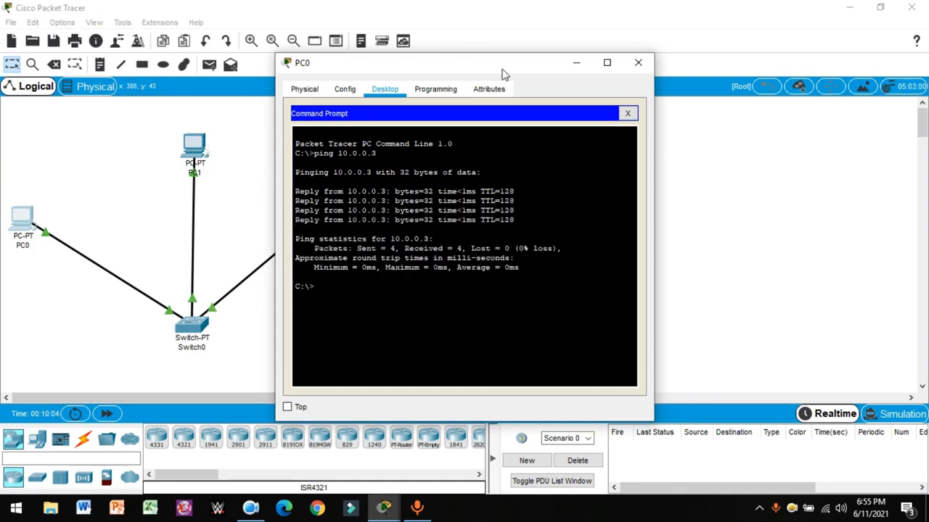
{"action": "left_click", "coordinate": [637, 62]}
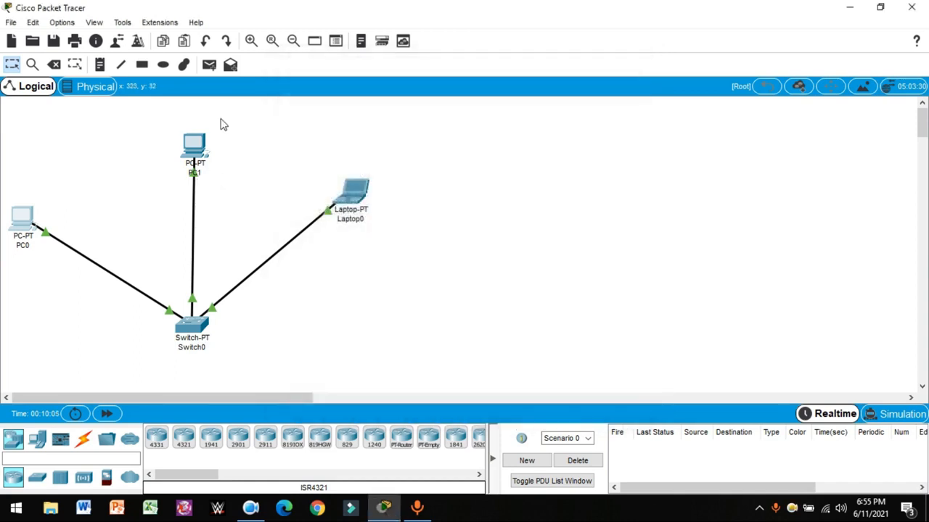
- Send a simple PDU from PC0 to Laptop0
{"action": "left_click", "coordinate": [209, 65]}
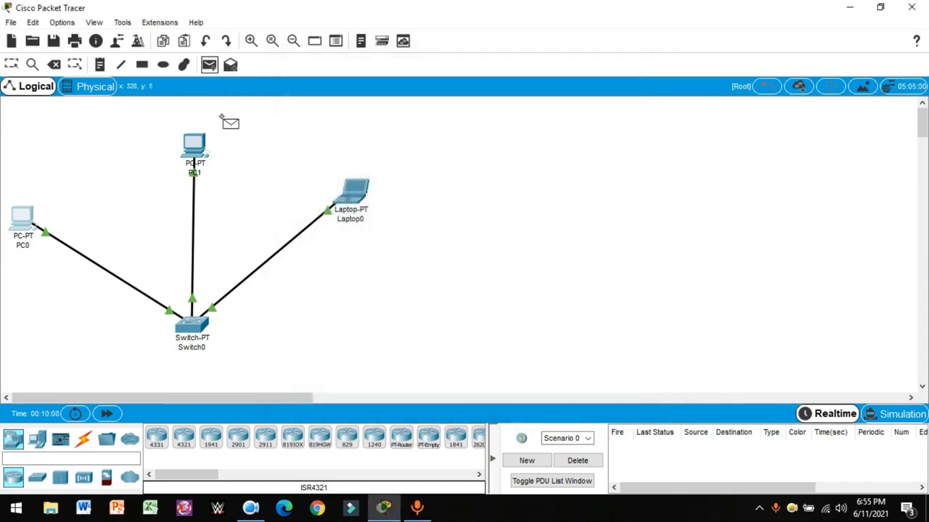
{"action": "left_click", "coordinate": [26, 224]}
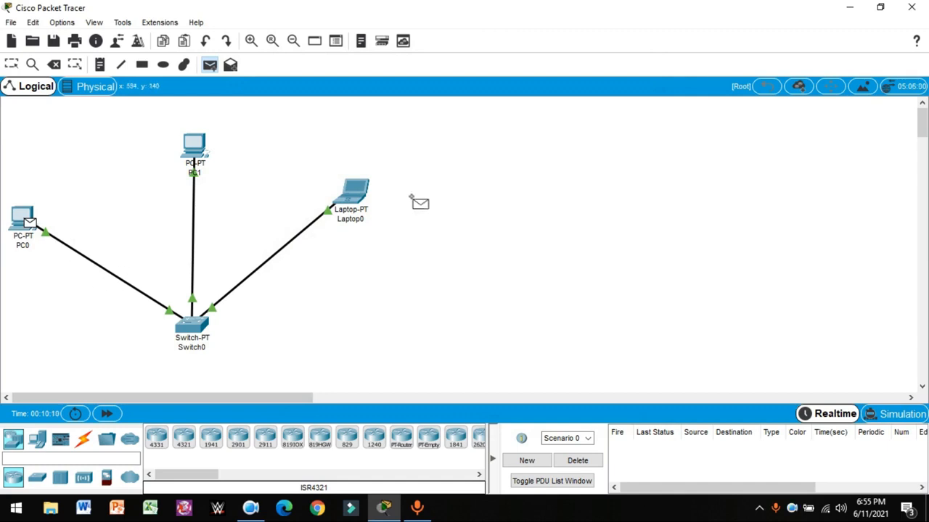
{"action": "left_click", "coordinate": [363, 194]}
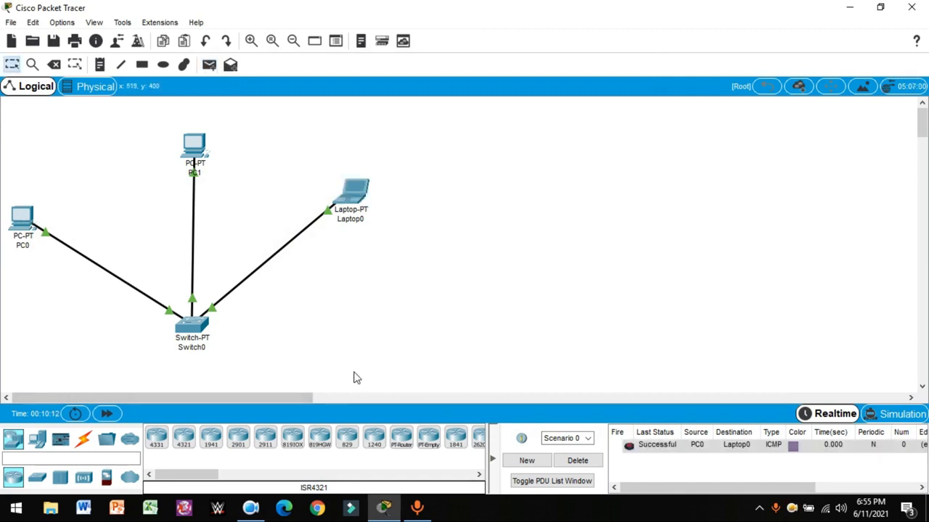